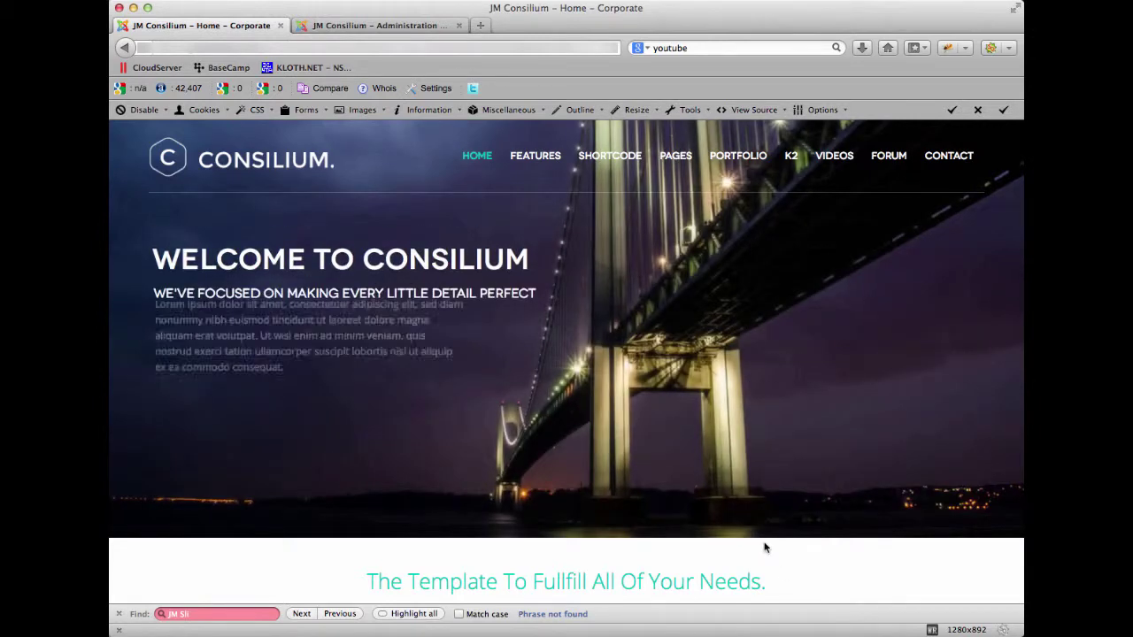
Open the Home - Creative page from the site's HOME menu
{"action": "mouse_move", "coordinate": [540, 175]}
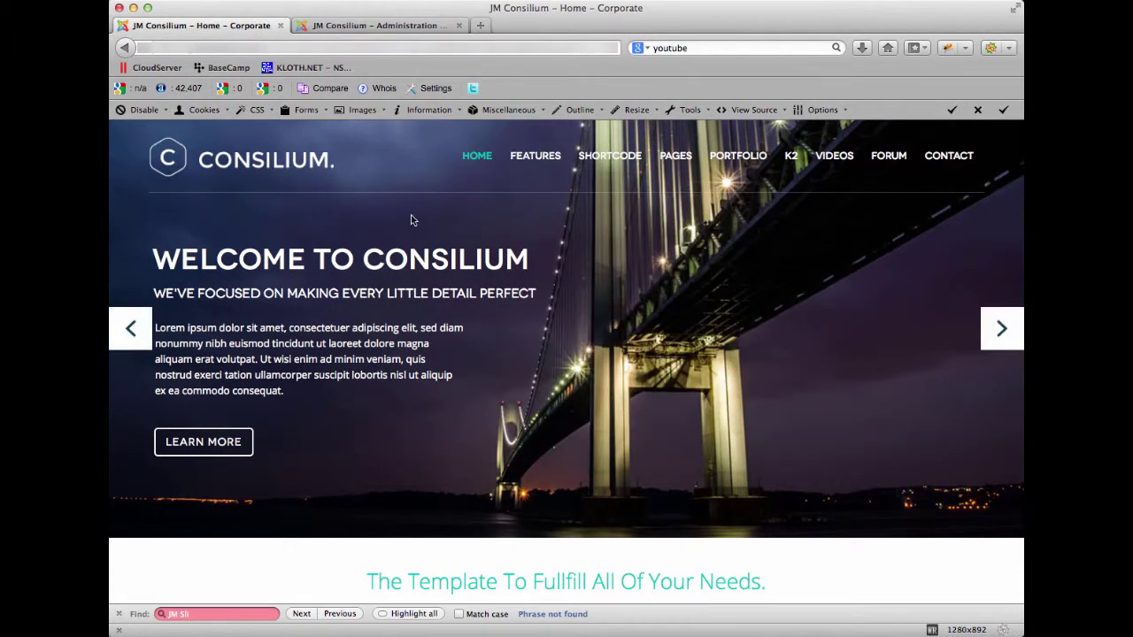
{"action": "mouse_move", "coordinate": [465, 161]}
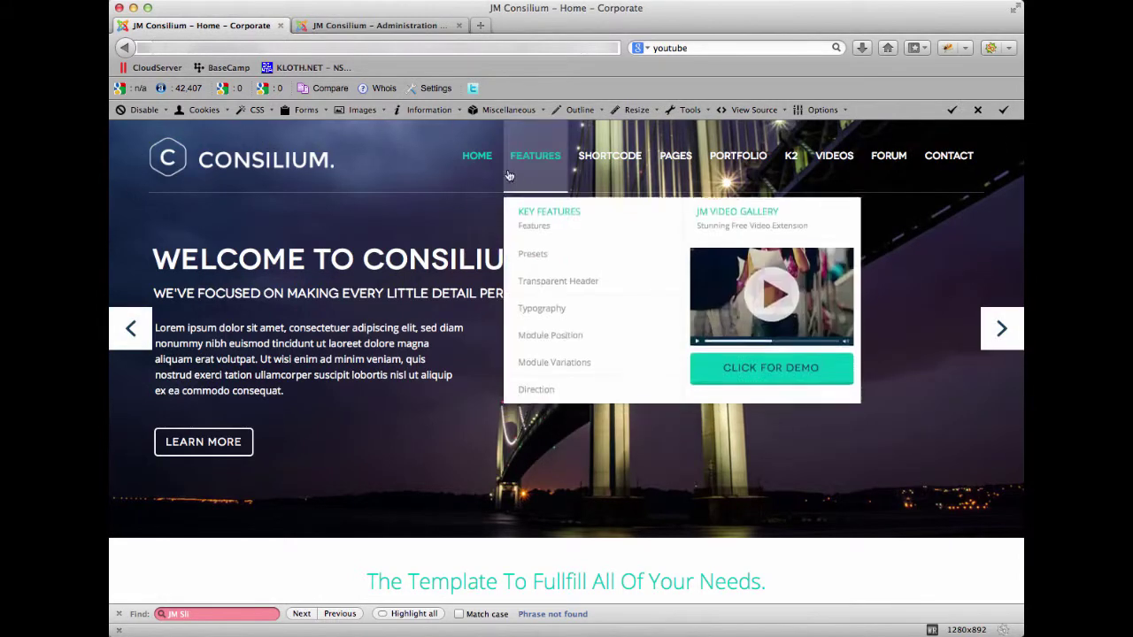
{"action": "left_click", "coordinate": [485, 207]}
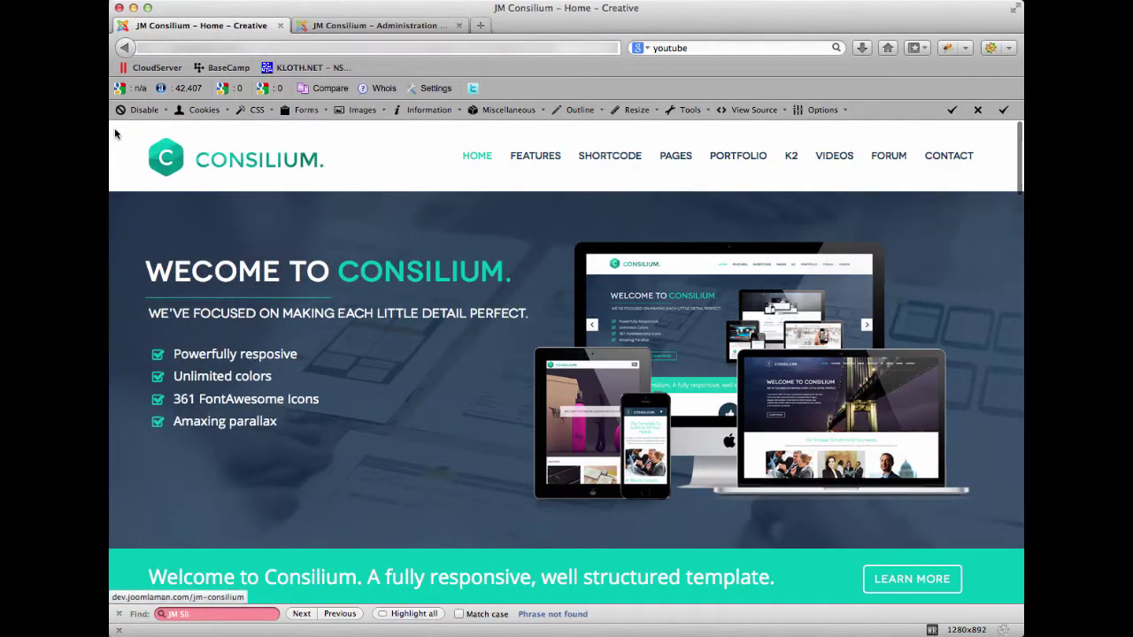
Load the Home - Corporate page from the HOME menu, then switch to the Administration tab
{"action": "mouse_move", "coordinate": [466, 175]}
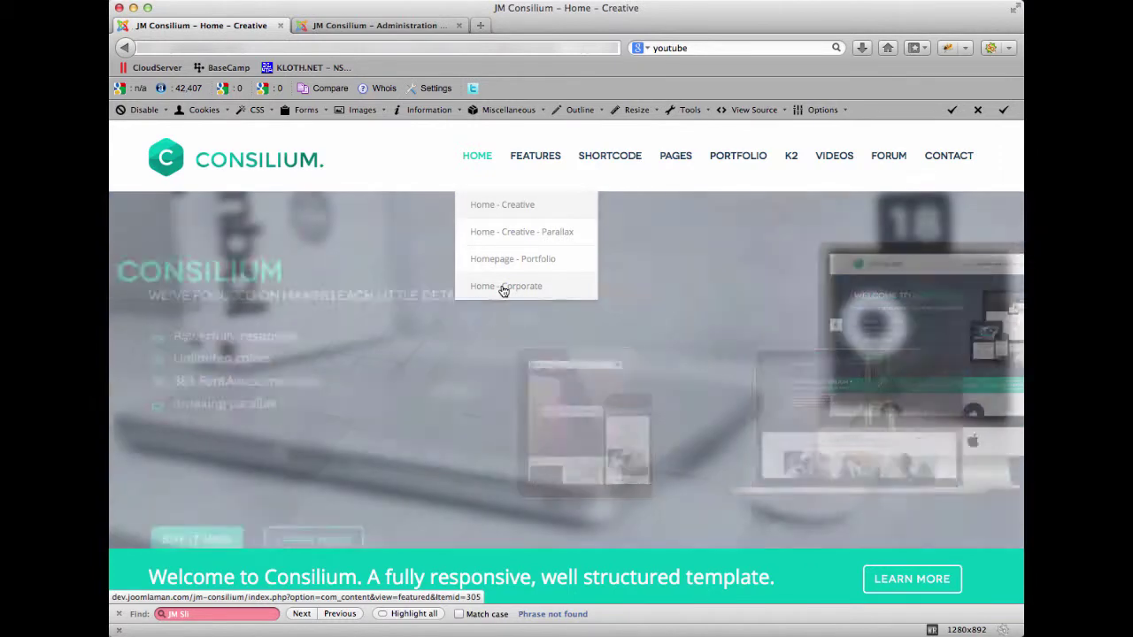
{"action": "left_click", "coordinate": [502, 291]}
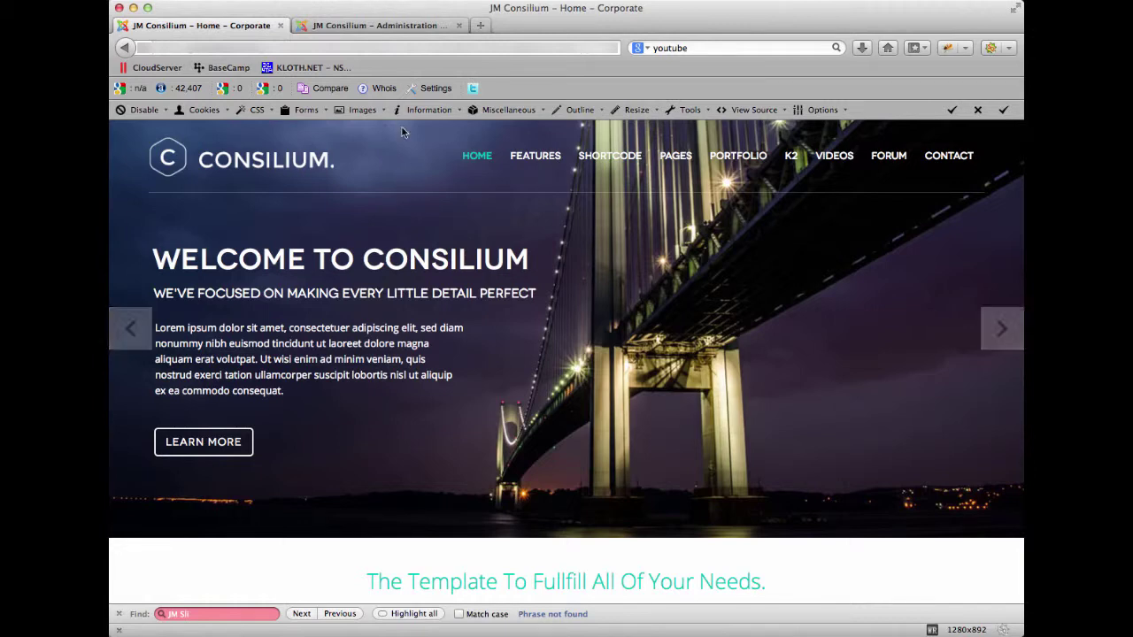
{"action": "left_click", "coordinate": [382, 26]}
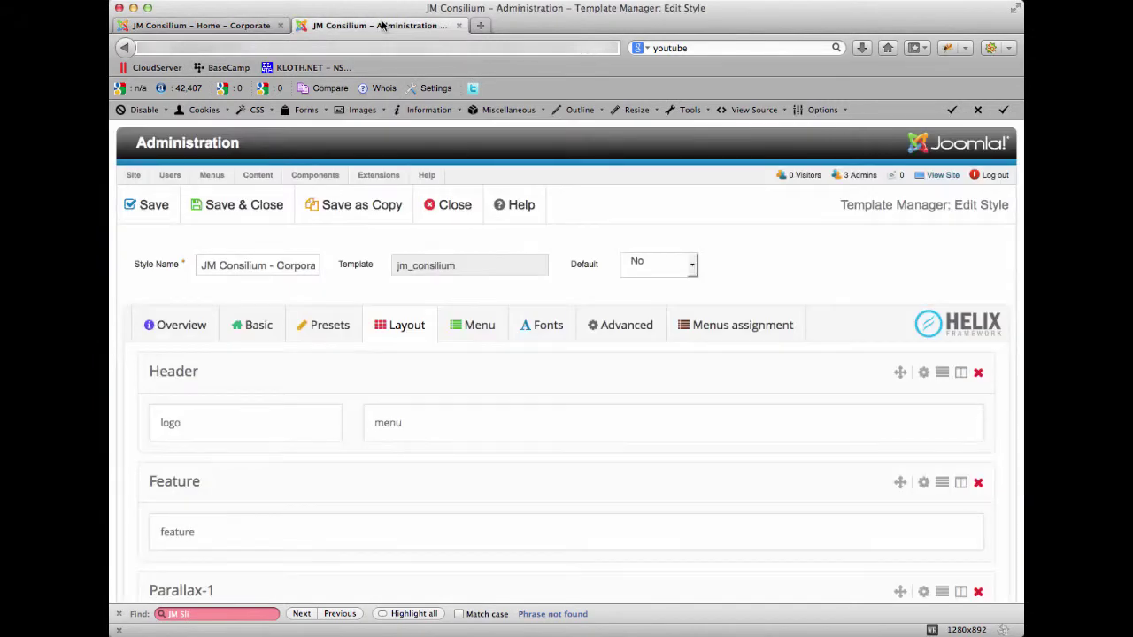
Close the style editor and reopen JM Consilium - Corporate from Template Manager styles
{"action": "left_click", "coordinate": [451, 205]}
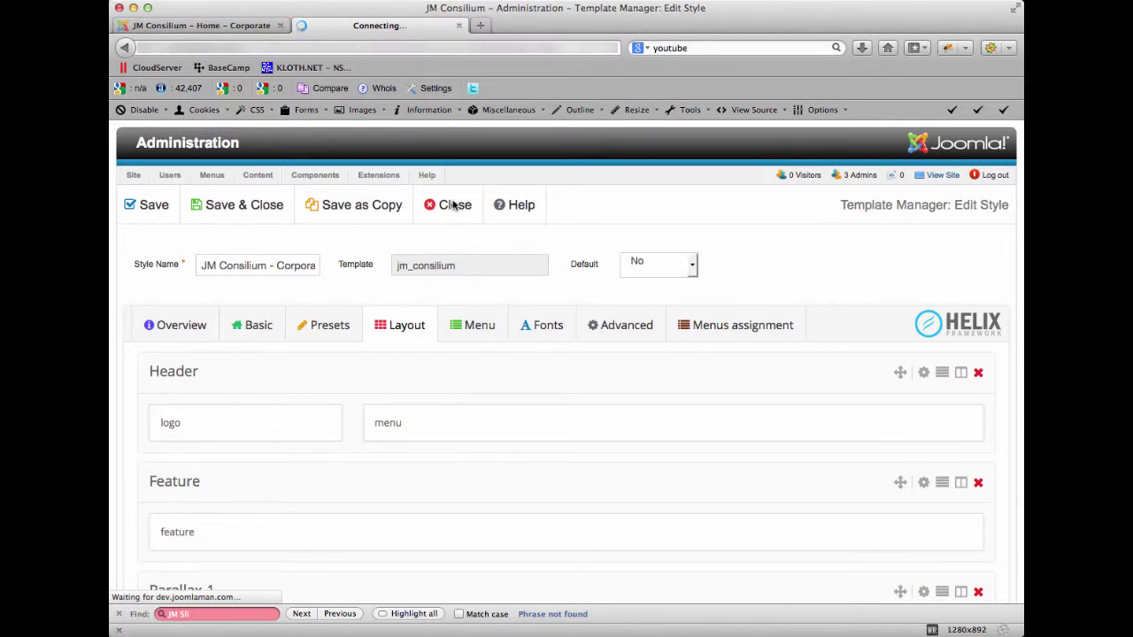
{"action": "mouse_move", "coordinate": [378, 175]}
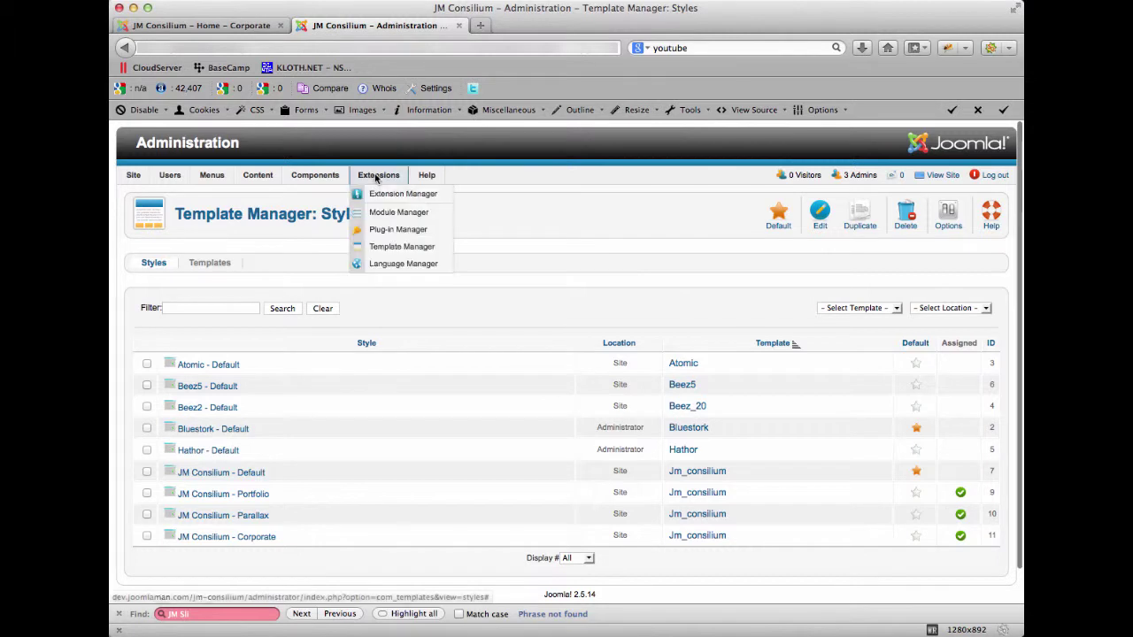
{"action": "left_click", "coordinate": [399, 253]}
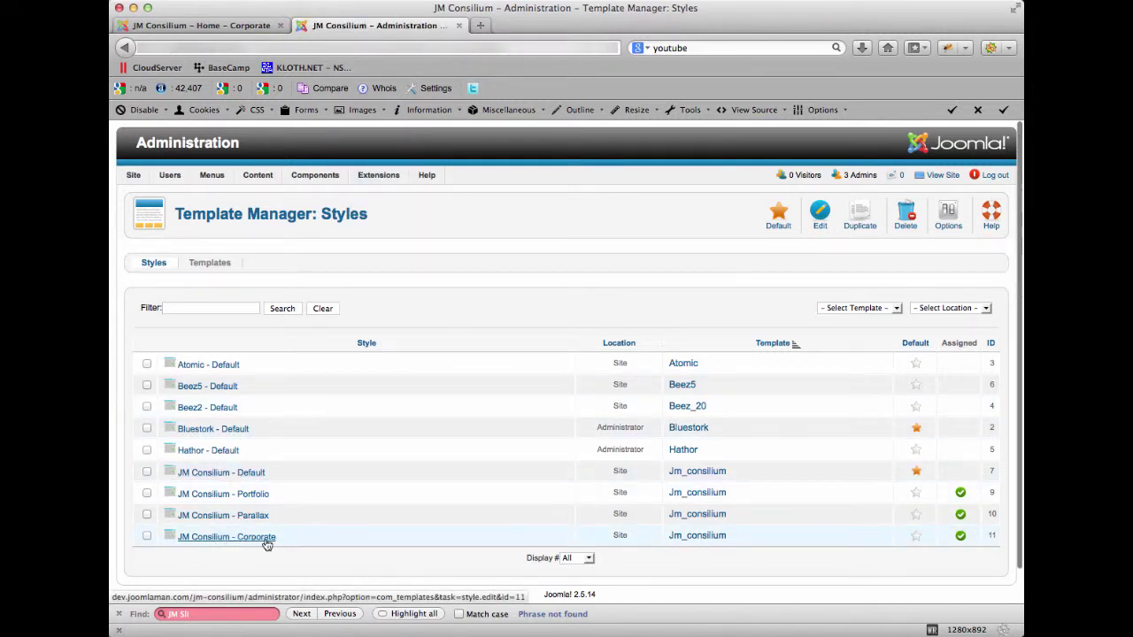
{"action": "left_click", "coordinate": [202, 545]}
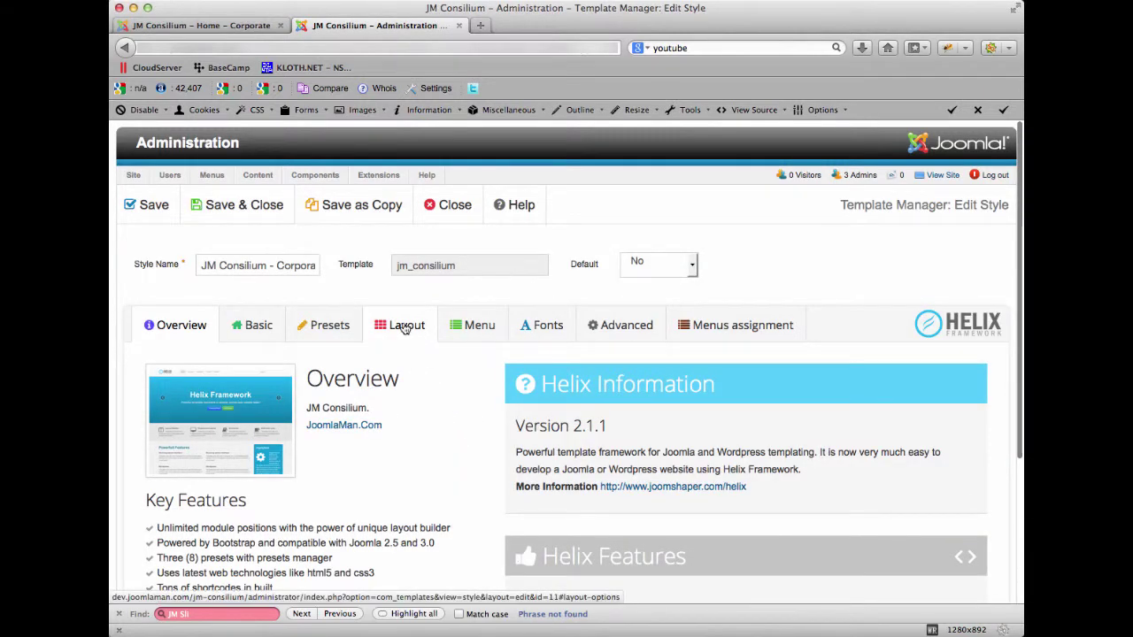
Delete header-ontop from the Corporate Header row's custom class, leaving container, and save
{"action": "left_click", "coordinate": [407, 329]}
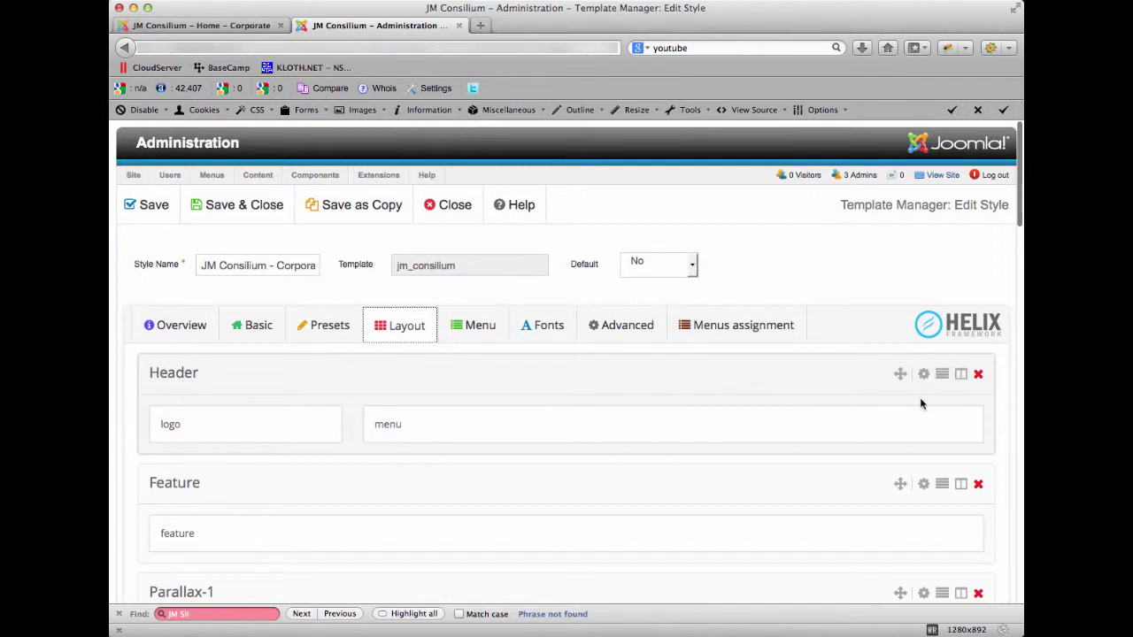
{"action": "left_click", "coordinate": [924, 375]}
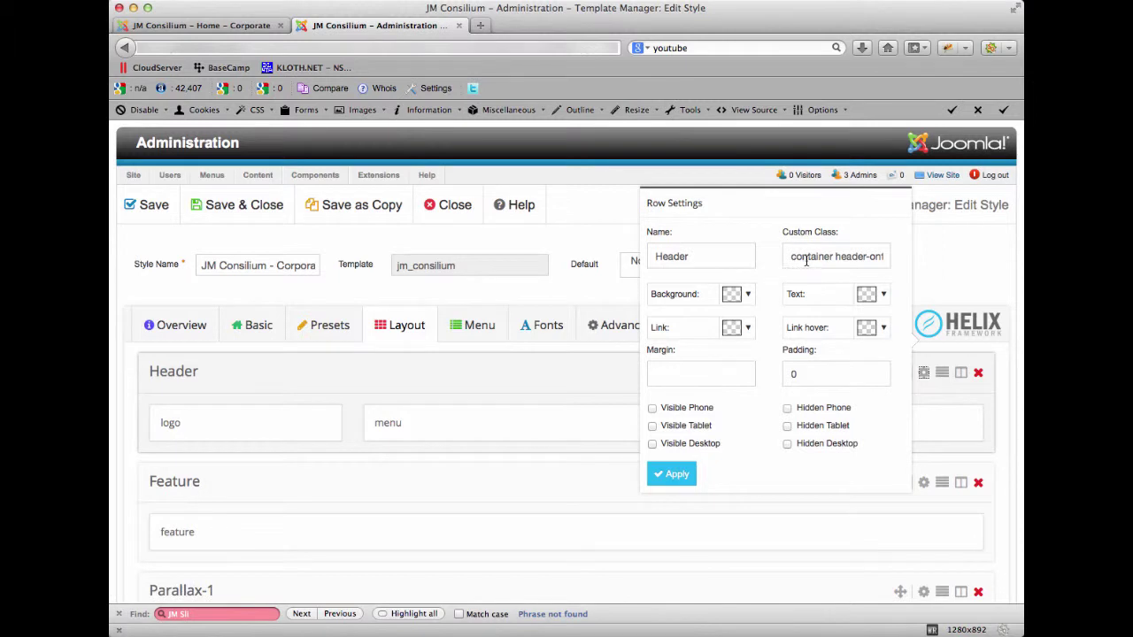
{"action": "left_click_drag", "start_coordinate": [837, 255], "coordinate": [902, 254]}
{"action": "left_click", "coordinate": [844, 257]}
{"action": "left_click_drag", "start_coordinate": [823, 257], "coordinate": [918, 260]}
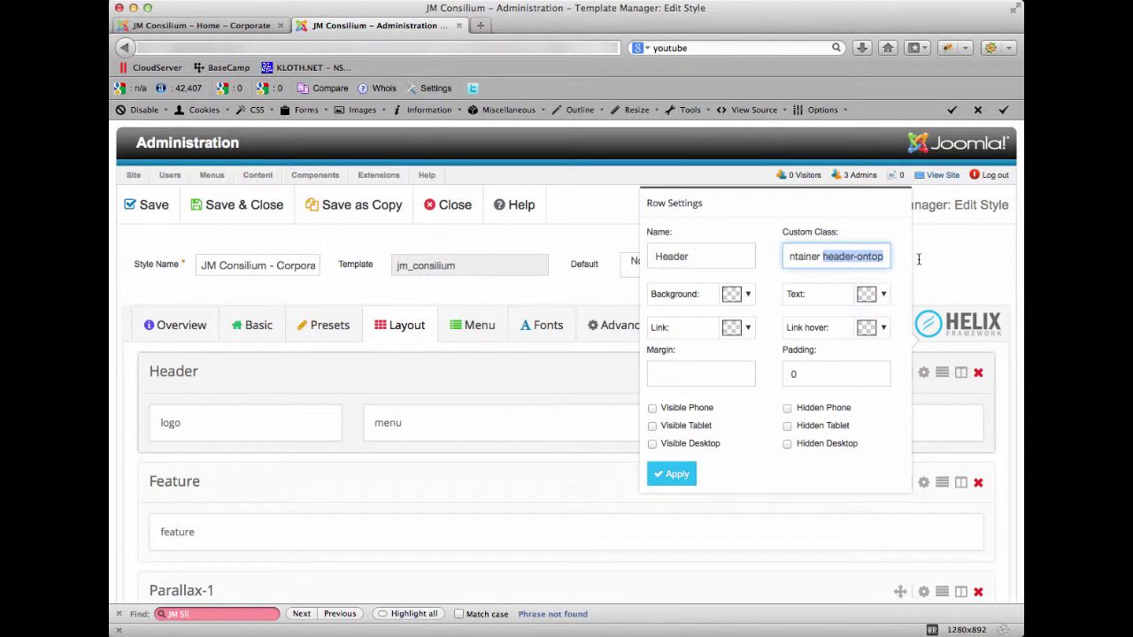
{"action": "key", "text": "BackSpace"}
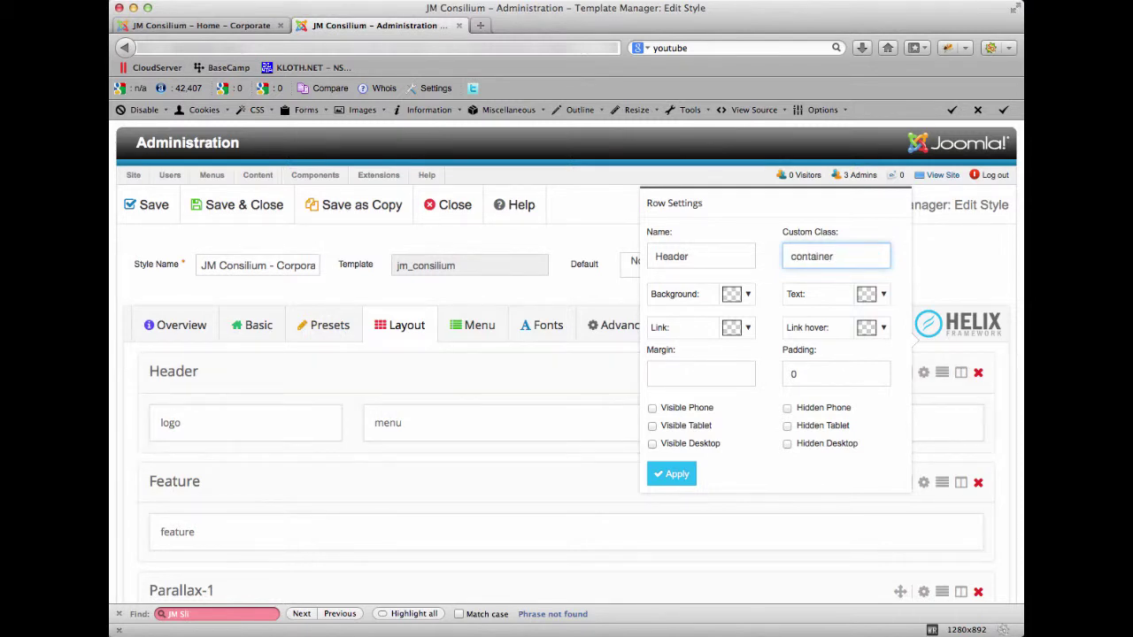
{"action": "left_click", "coordinate": [673, 474]}
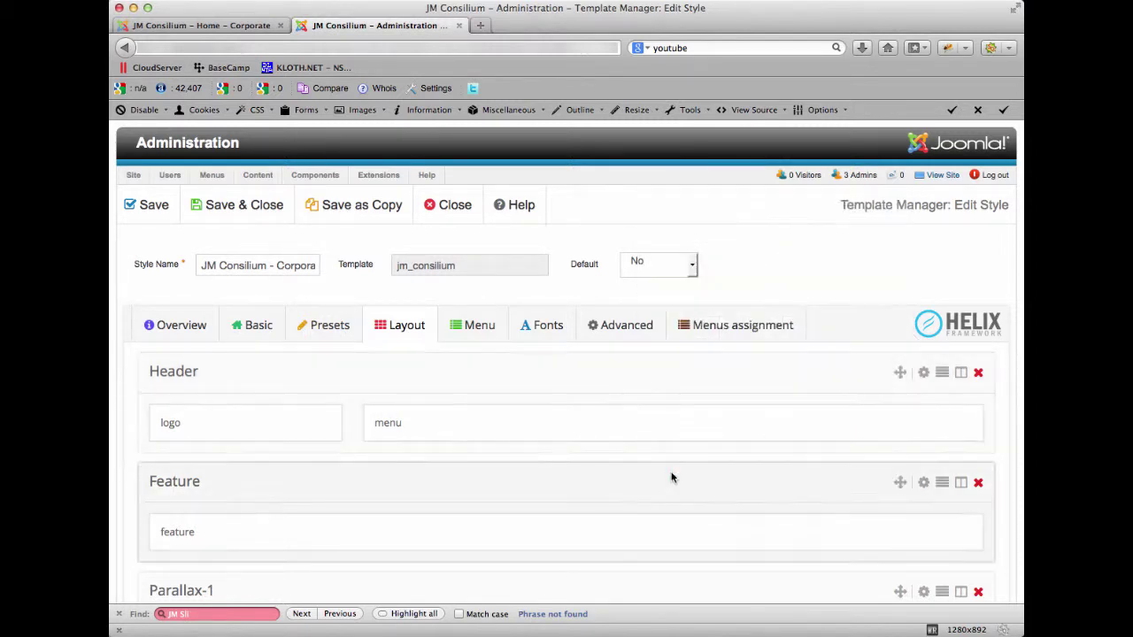
{"action": "left_click", "coordinate": [153, 218]}
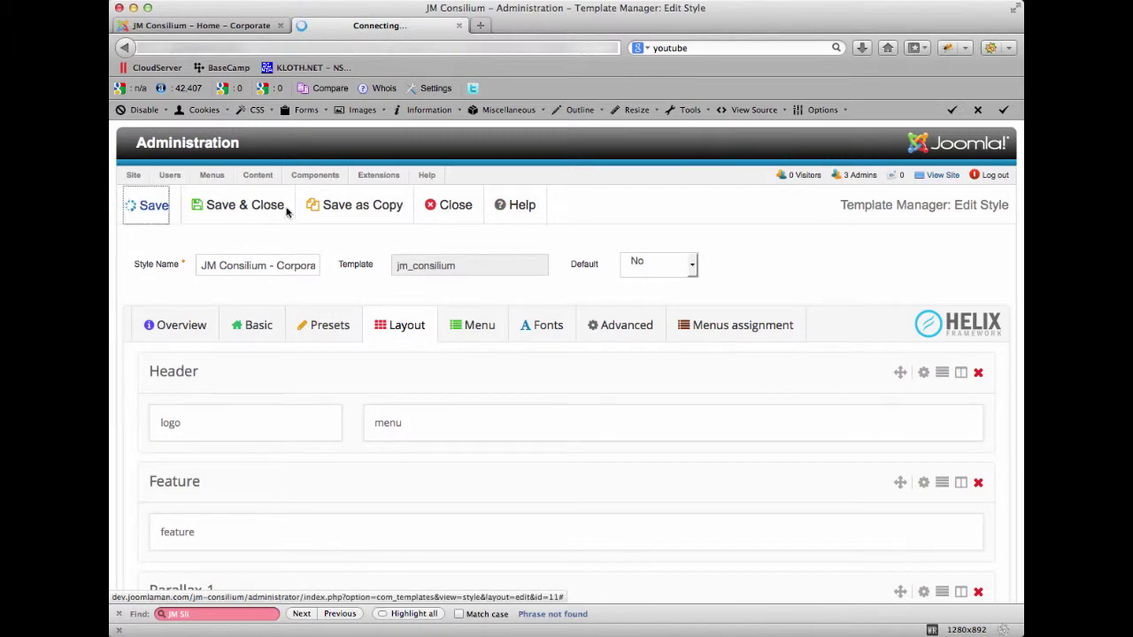
View the Corporate home page with its header above the slider, then return to administration
{"action": "left_click", "coordinate": [202, 28]}
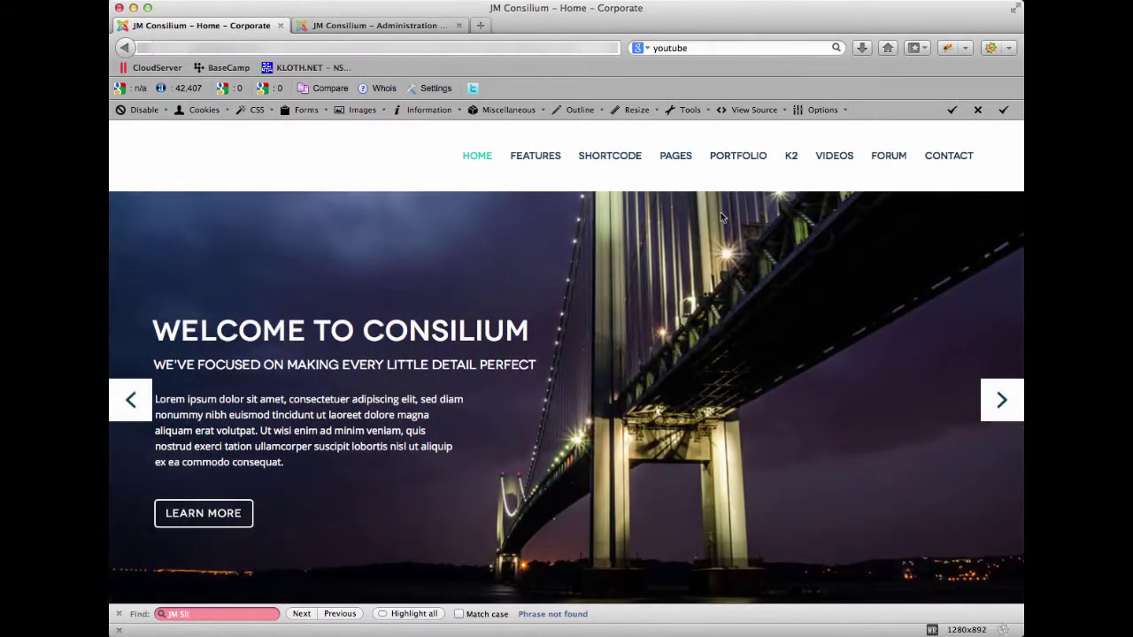
{"action": "mouse_move", "coordinate": [466, 157]}
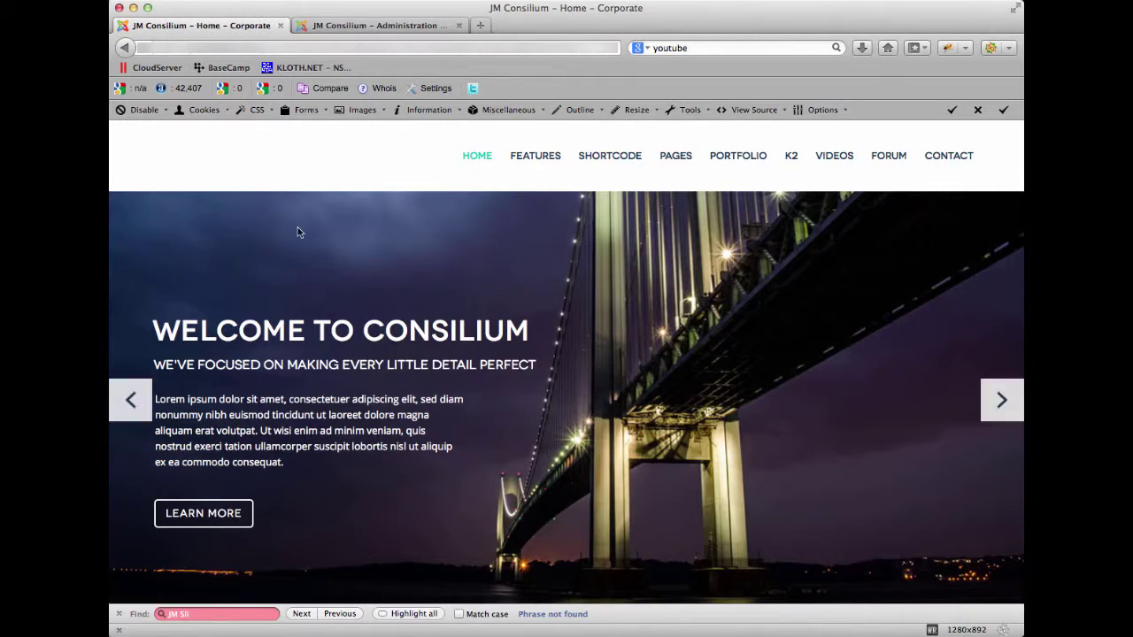
{"action": "left_click", "coordinate": [368, 26]}
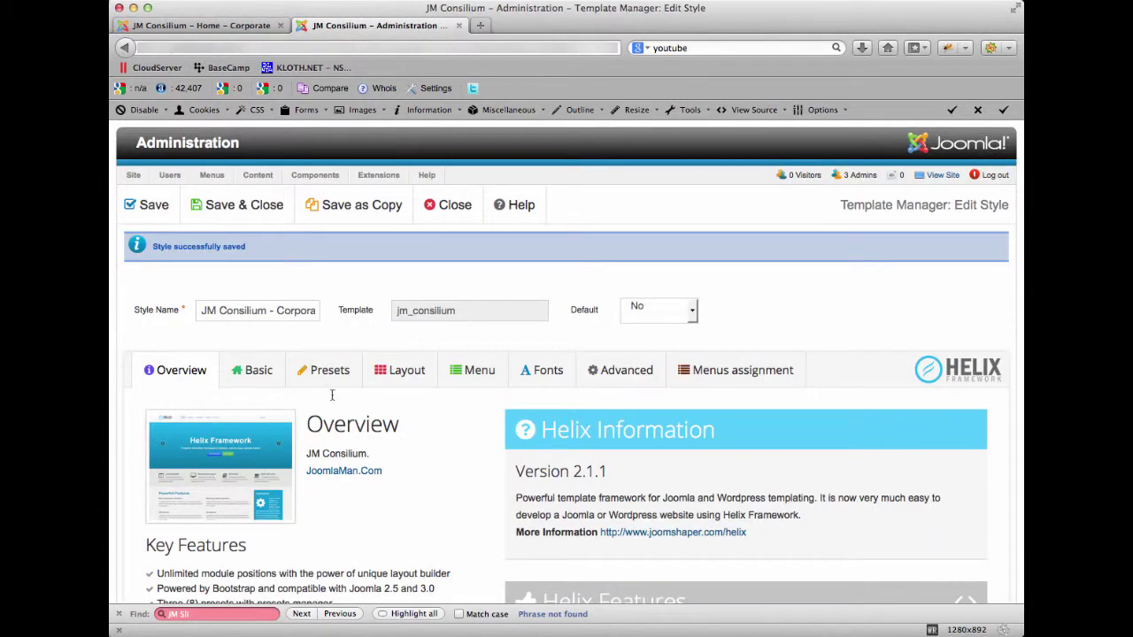
Re-add header-ontop to the Corporate Header row's custom class, apply, and Save & Close
{"action": "left_click", "coordinate": [407, 381]}
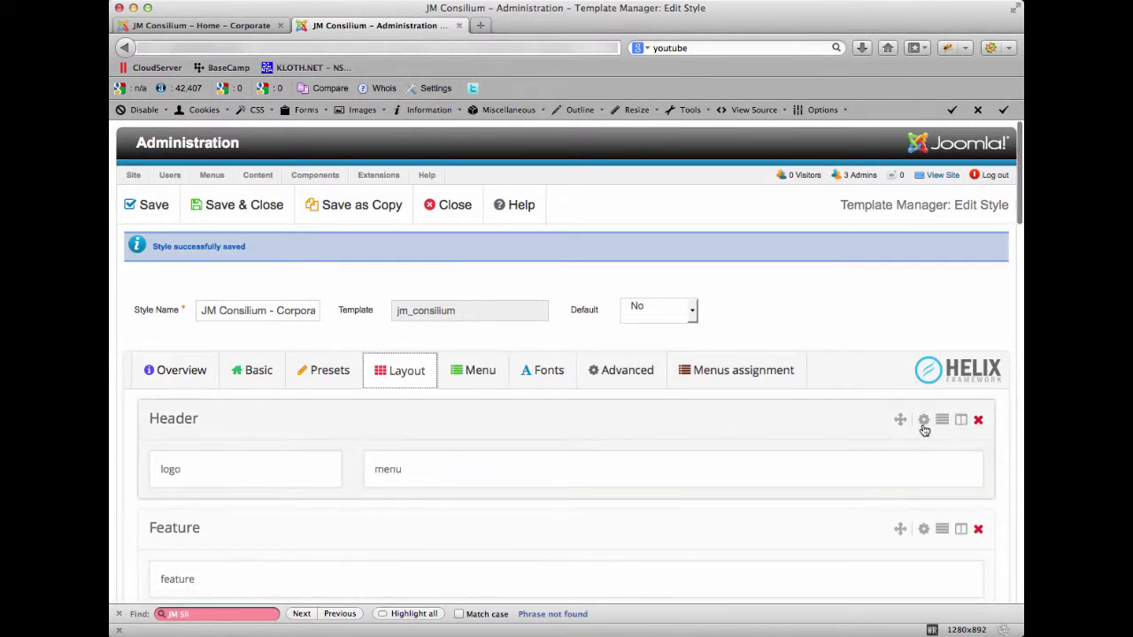
{"action": "left_click", "coordinate": [925, 421]}
{"action": "left_click", "coordinate": [853, 305]}
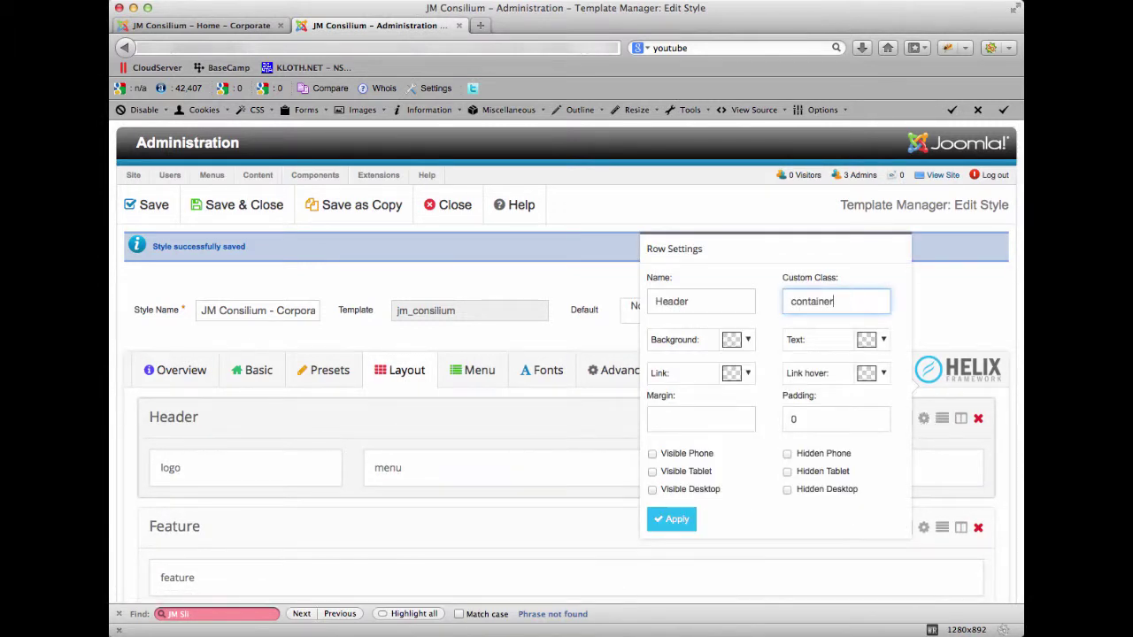
{"action": "type", "text": "header-ontop"}
{"action": "left_click_drag", "start_coordinate": [824, 301], "coordinate": [886, 302]}
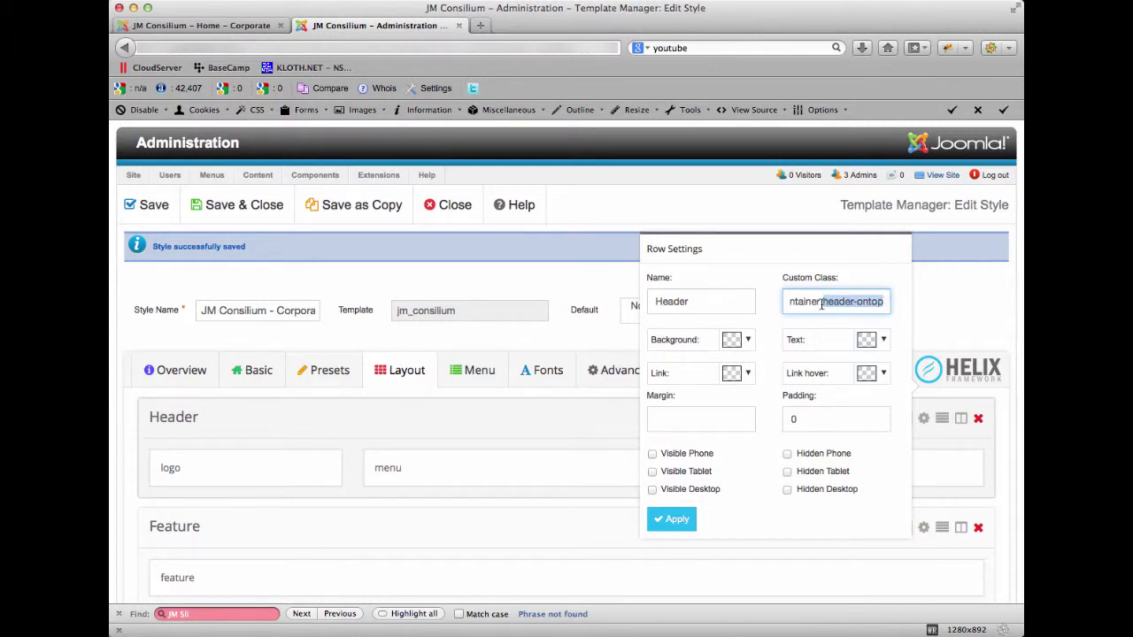
{"action": "left_click", "coordinate": [670, 520]}
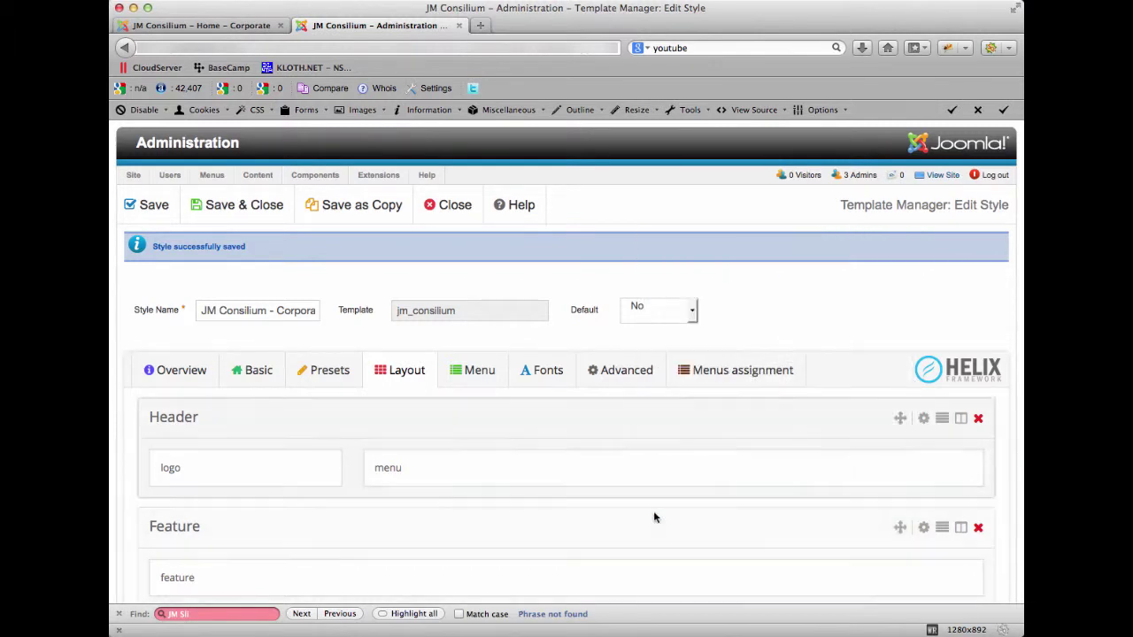
{"action": "left_click", "coordinate": [240, 210]}
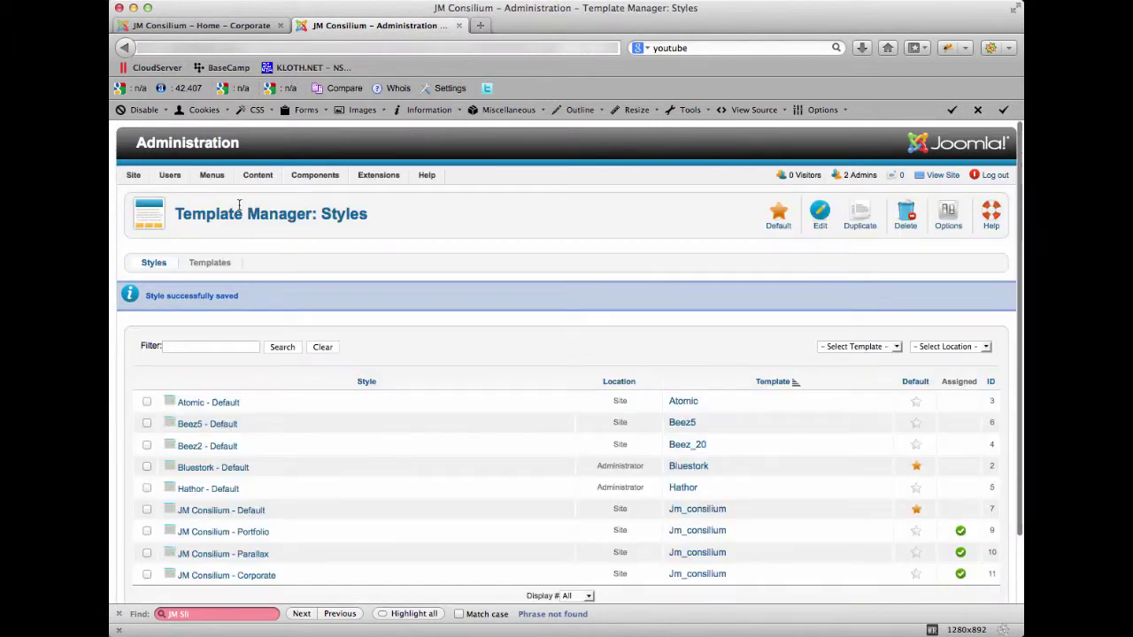
Reload the Corporate home page to see the header overlaying the slideshow
{"action": "left_click", "coordinate": [211, 26]}
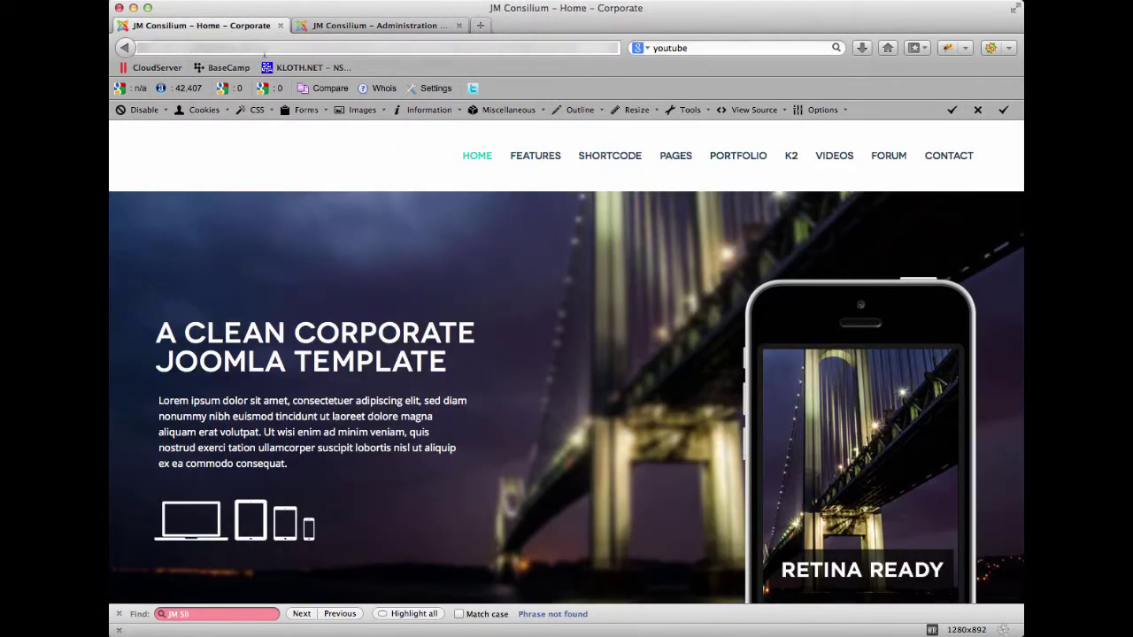
{"action": "left_click", "coordinate": [322, 50]}
{"action": "key", "text": "Return"}
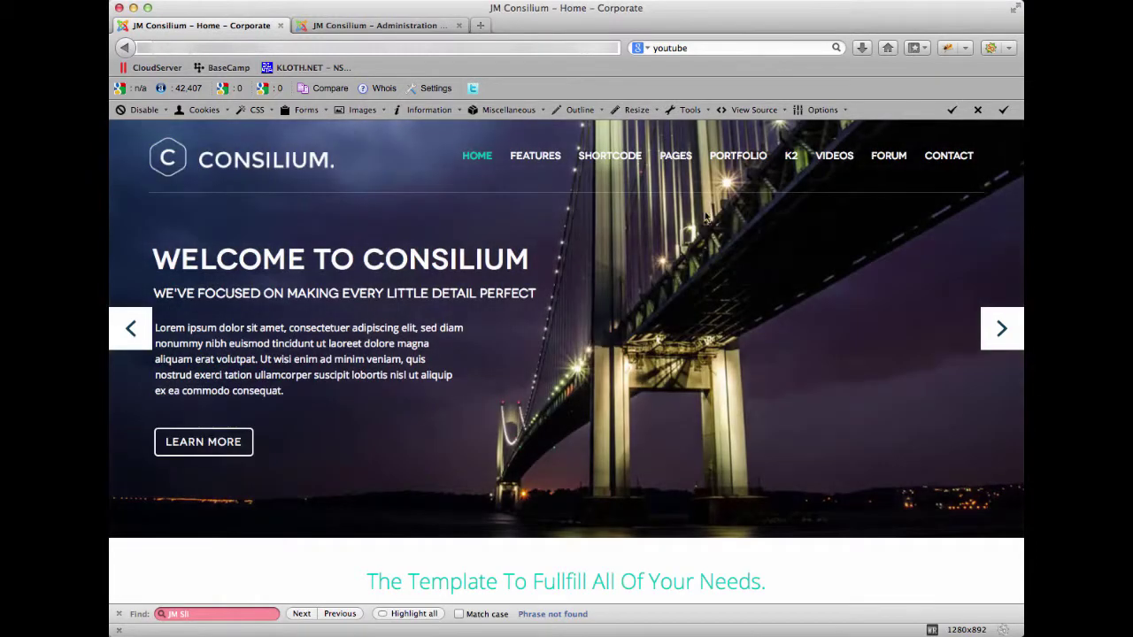
Open the Home - Creative - Parallax page, then return to the administration tab
{"action": "mouse_move", "coordinate": [687, 171]}
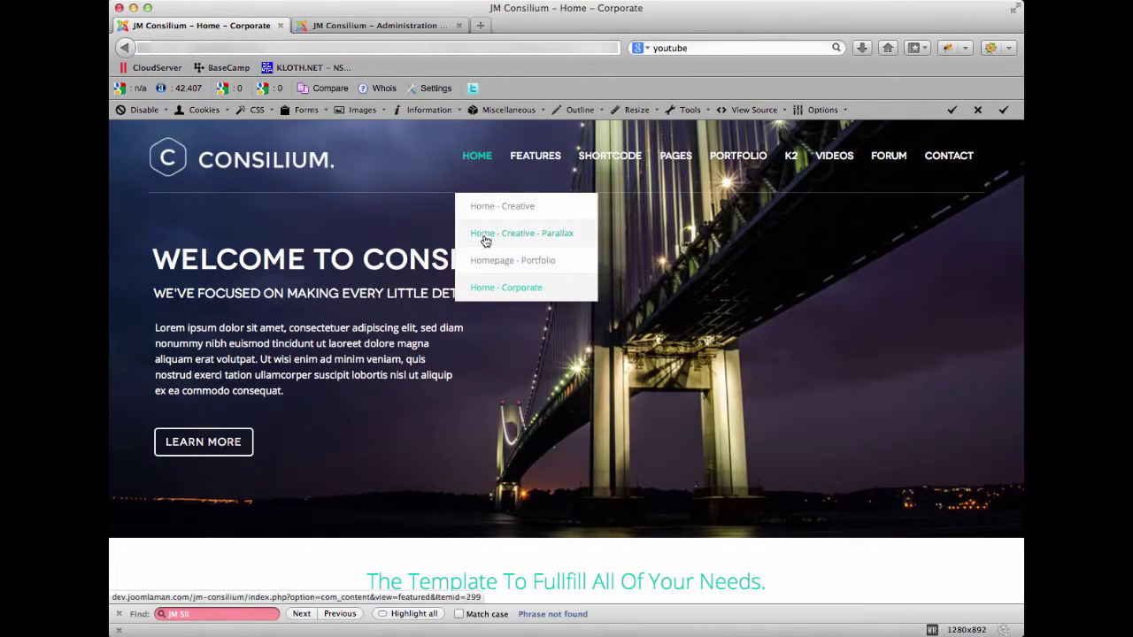
{"action": "left_click", "coordinate": [485, 241]}
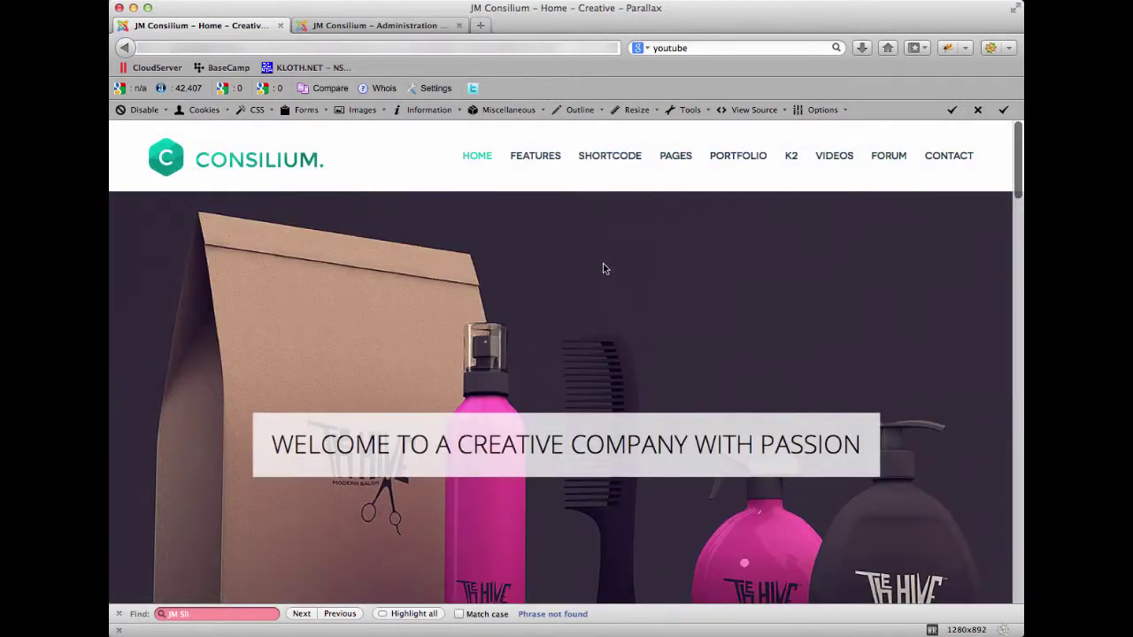
{"action": "left_click", "coordinate": [364, 24]}
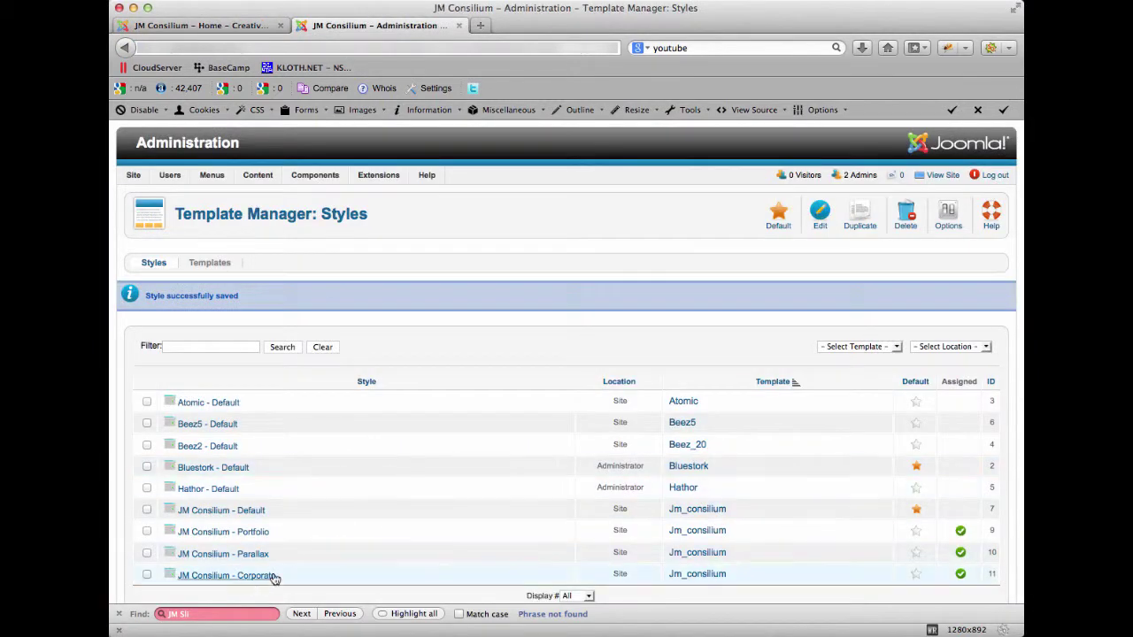
In JM Consilium - Parallax, append header-ontop to the Header row's custom class and save
{"action": "left_click", "coordinate": [220, 559]}
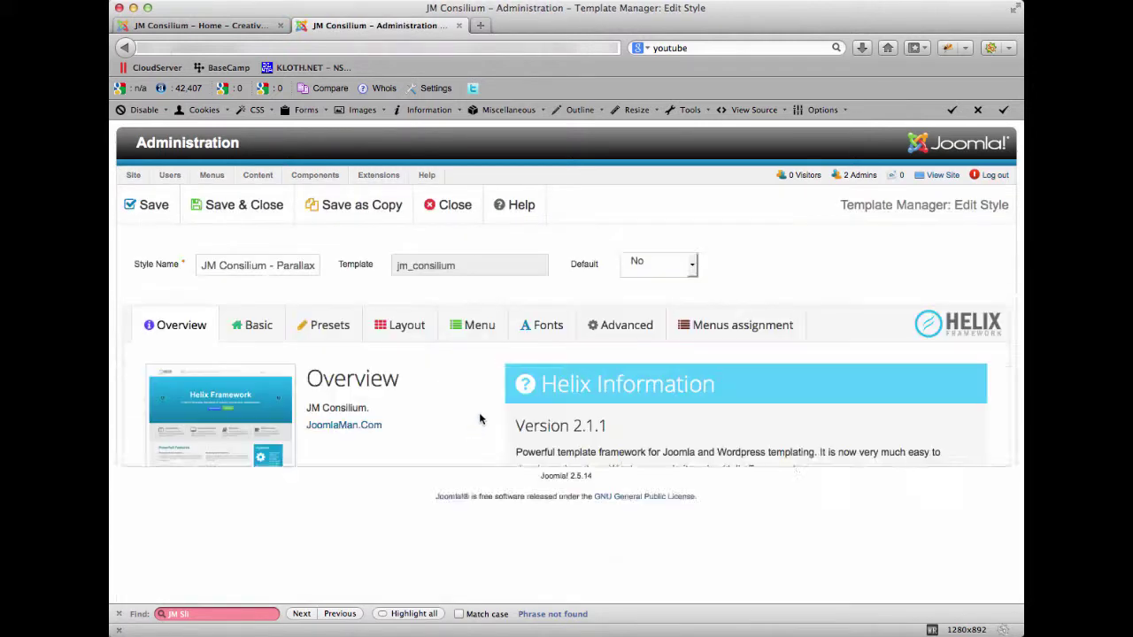
{"action": "left_click", "coordinate": [407, 325]}
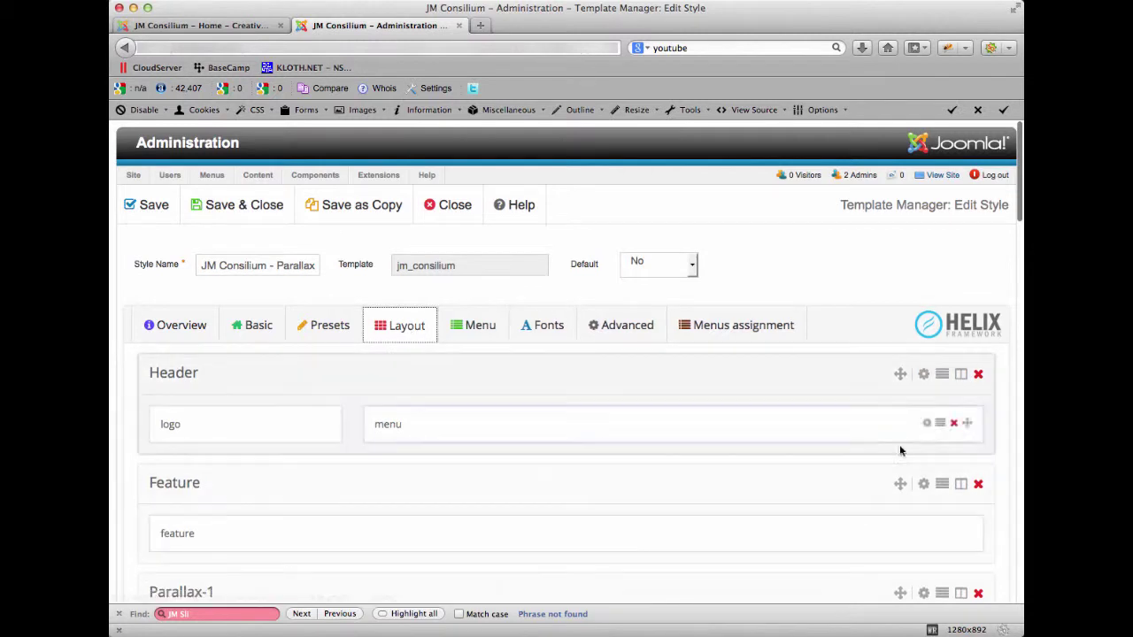
{"action": "left_click", "coordinate": [924, 374]}
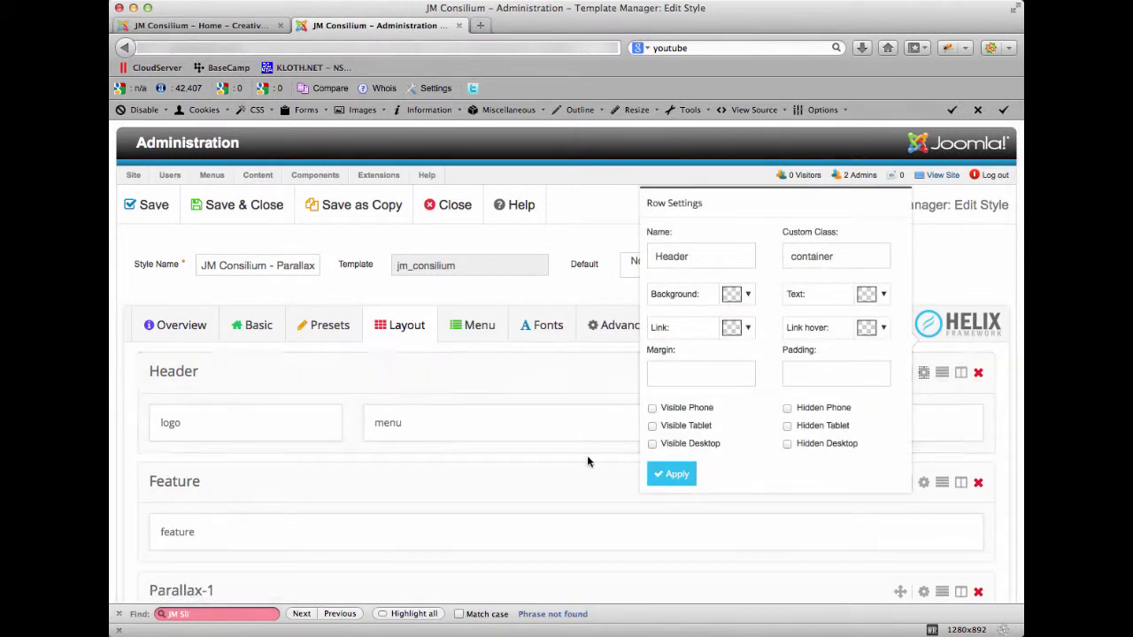
{"action": "left_click", "coordinate": [863, 253]}
{"action": "type", "text": "header-ontop"}
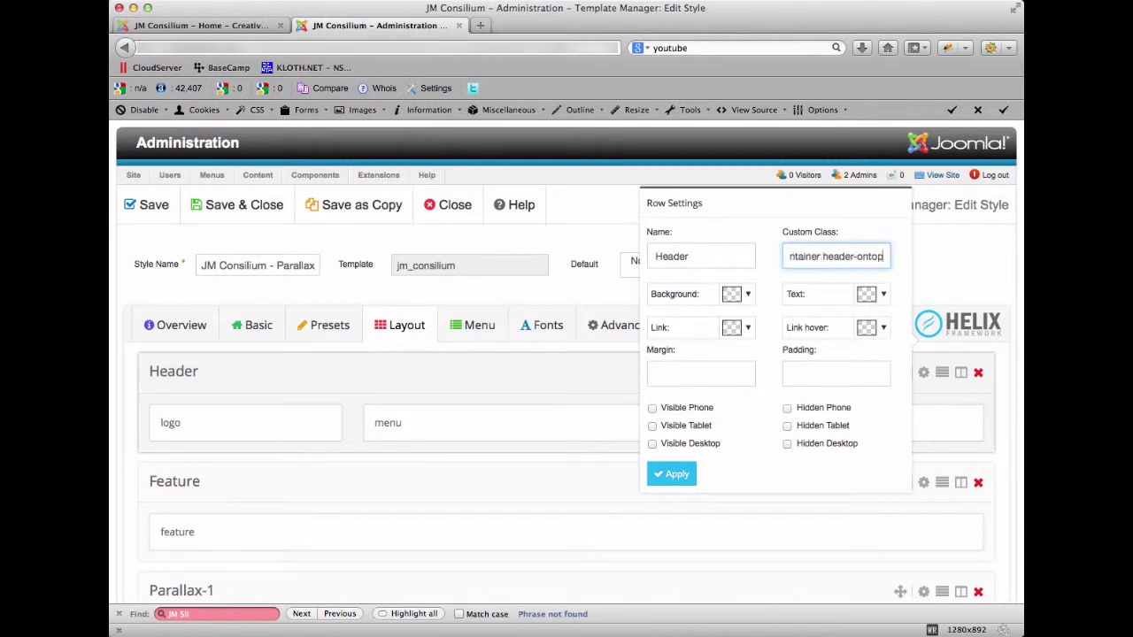
{"action": "left_click", "coordinate": [673, 473]}
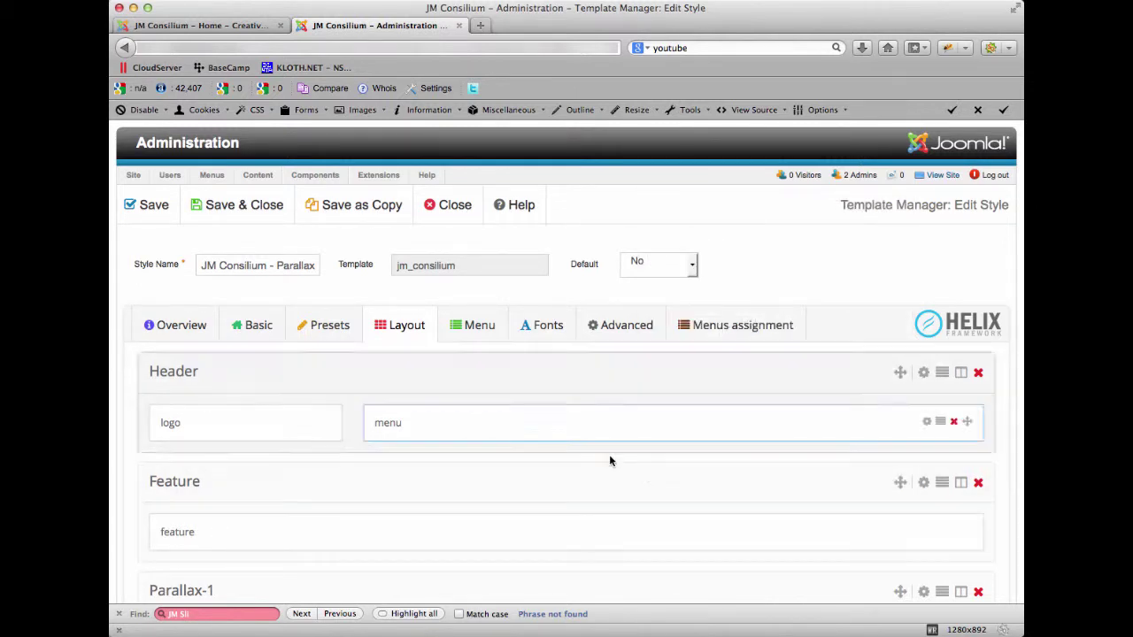
{"action": "left_click", "coordinate": [152, 205]}
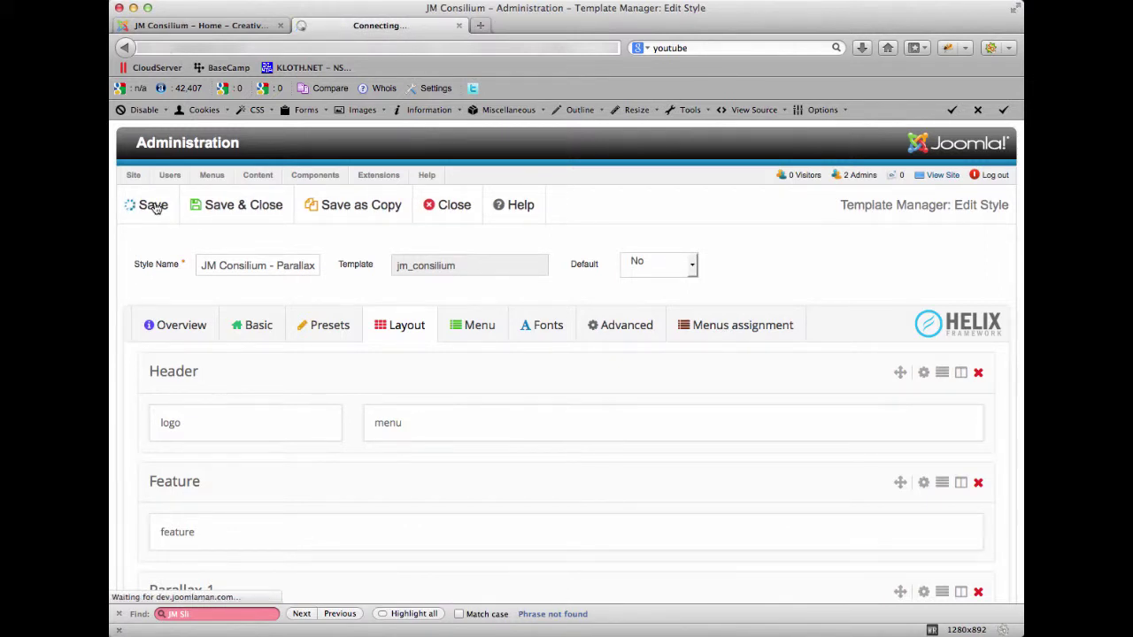
Reload the Parallax homepage and scroll to check the header overlays the slideshow
{"action": "left_click", "coordinate": [214, 25]}
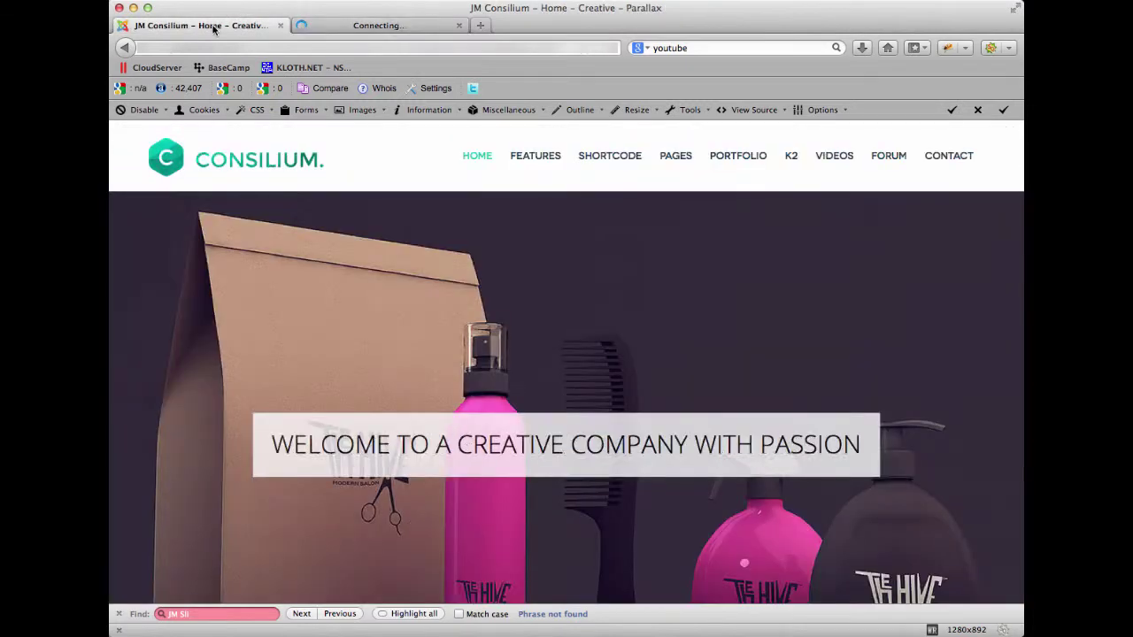
{"action": "left_click", "coordinate": [308, 42]}
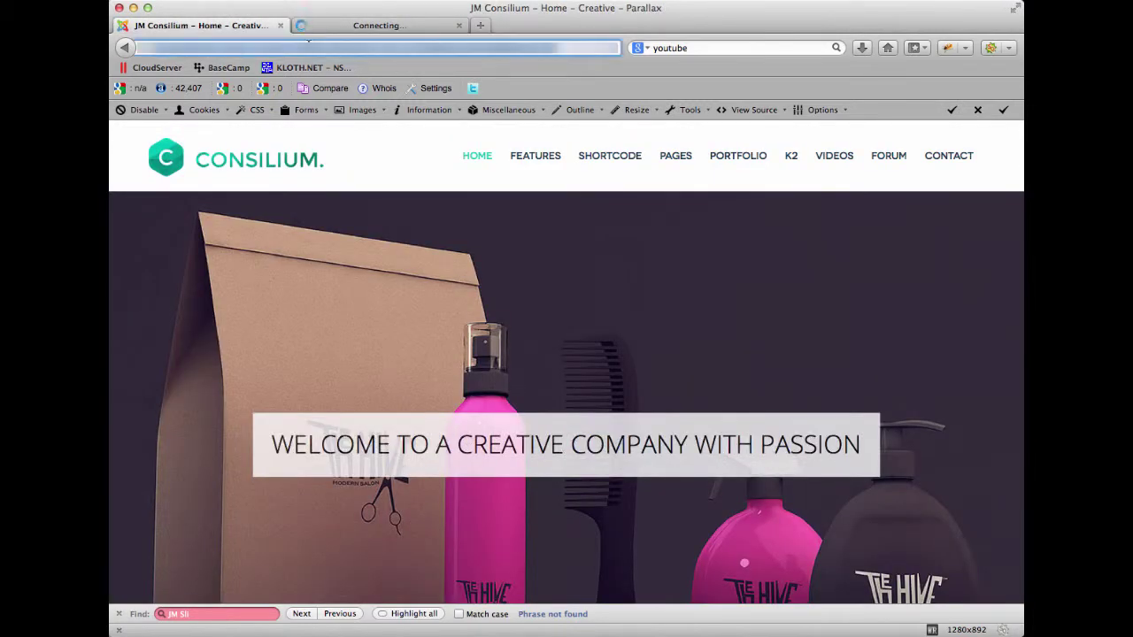
{"action": "key", "text": "Return"}
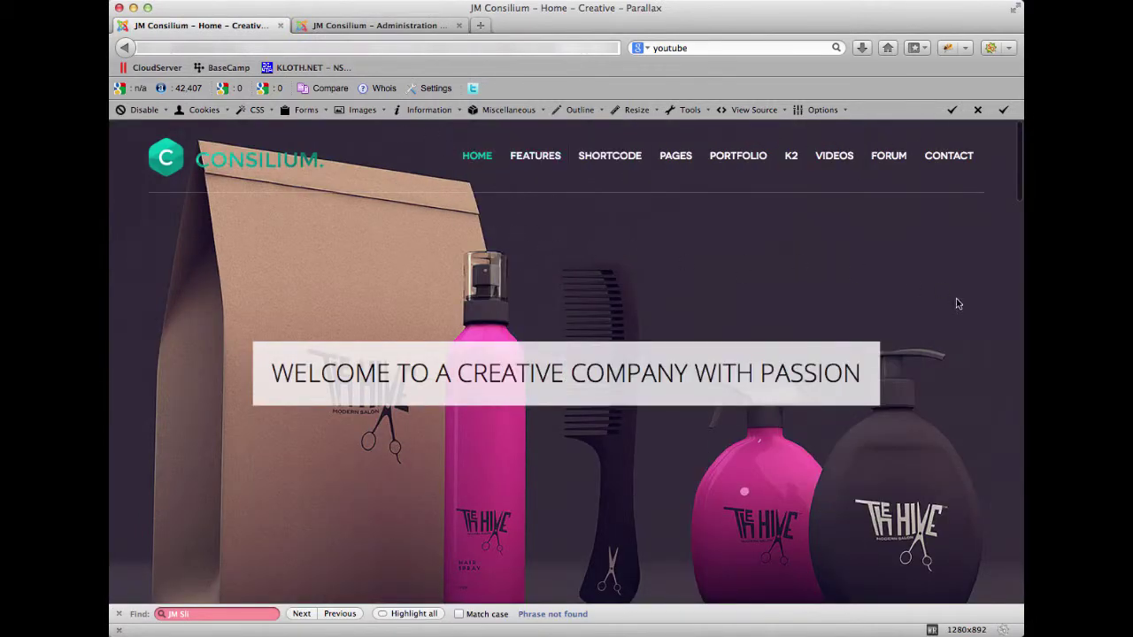
{"action": "scroll", "coordinate": [955, 299], "scroll_direction": "down", "scroll_amount": 5}
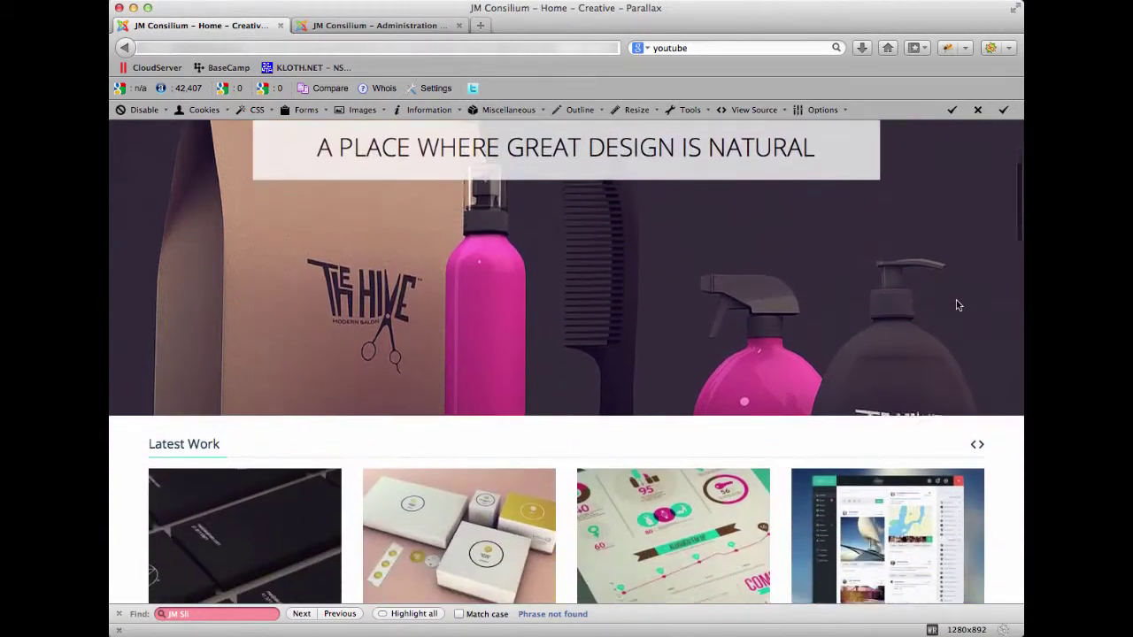
{"action": "scroll", "coordinate": [955, 305], "scroll_direction": "down", "scroll_amount": 3}
{"action": "scroll", "coordinate": [956, 305], "scroll_direction": "up", "scroll_amount": 10}
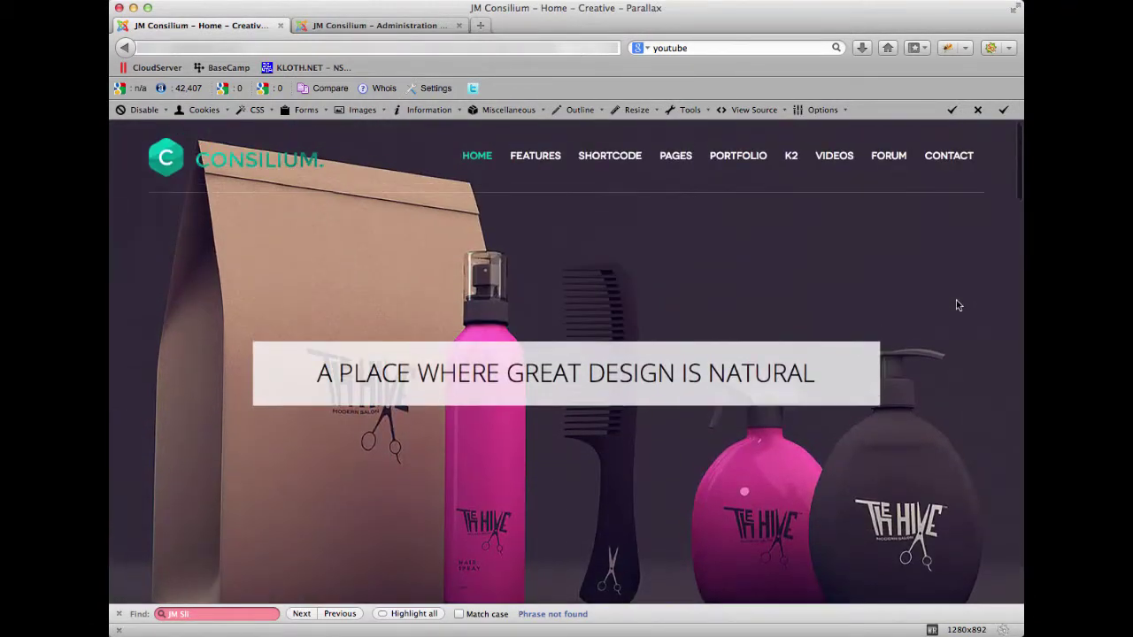
{"action": "left_click", "coordinate": [361, 22]}
Remove header-ontop from the Parallax Header row's custom class, Save & Close, and view the site
{"action": "left_click", "coordinate": [394, 372]}
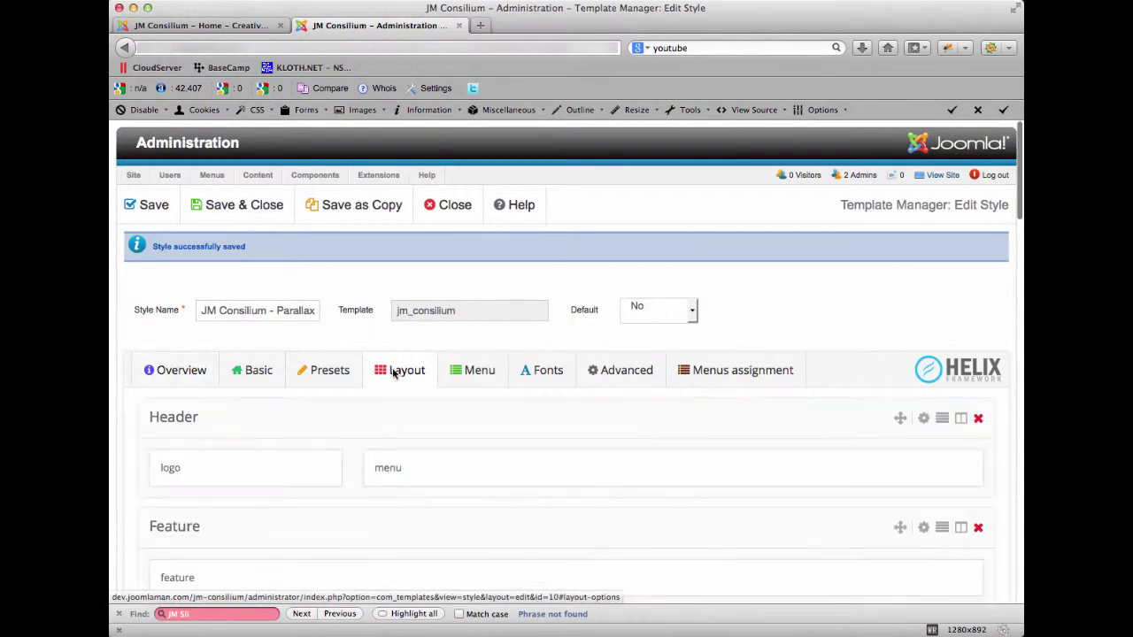
{"action": "left_click", "coordinate": [923, 419]}
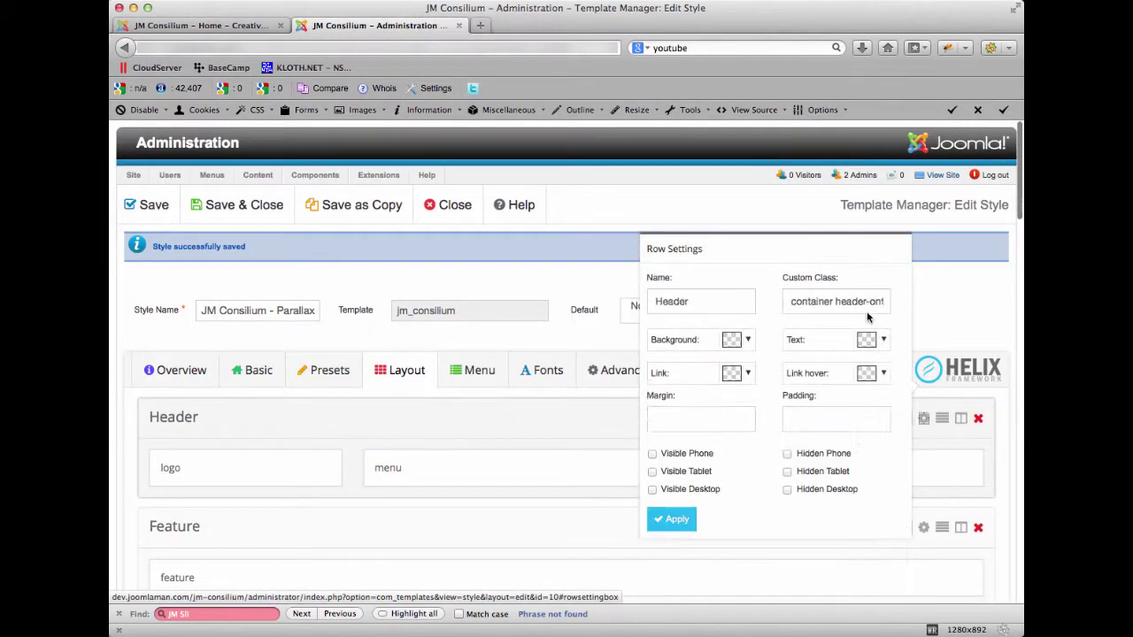
{"action": "left_click_drag", "start_coordinate": [837, 302], "coordinate": [953, 314]}
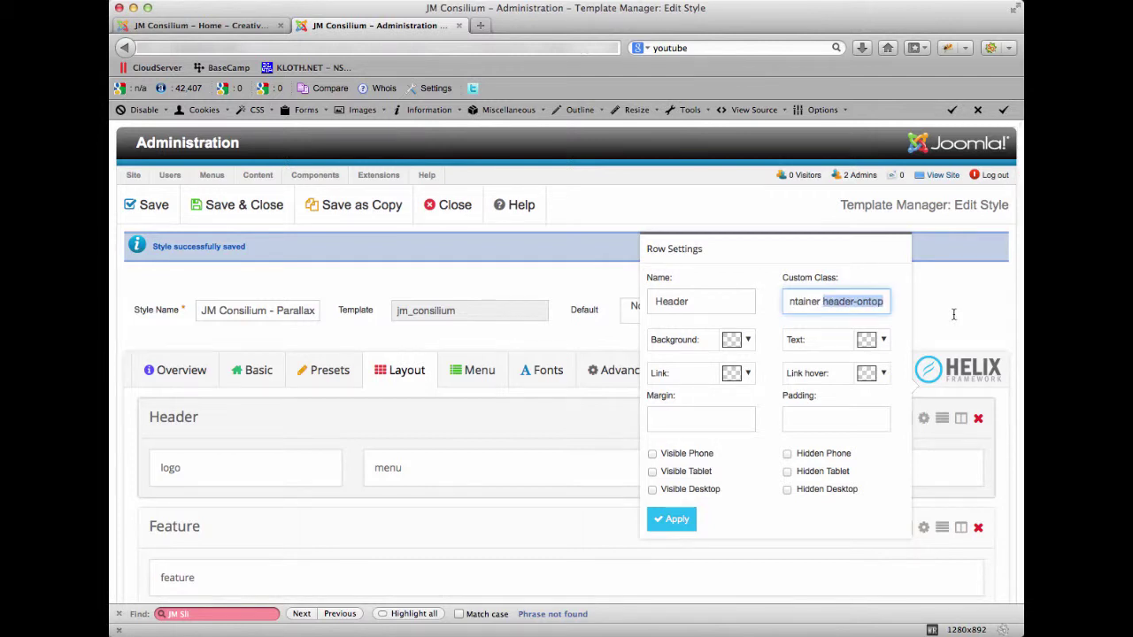
{"action": "key", "text": "BackSpace"}
{"action": "left_click", "coordinate": [678, 520]}
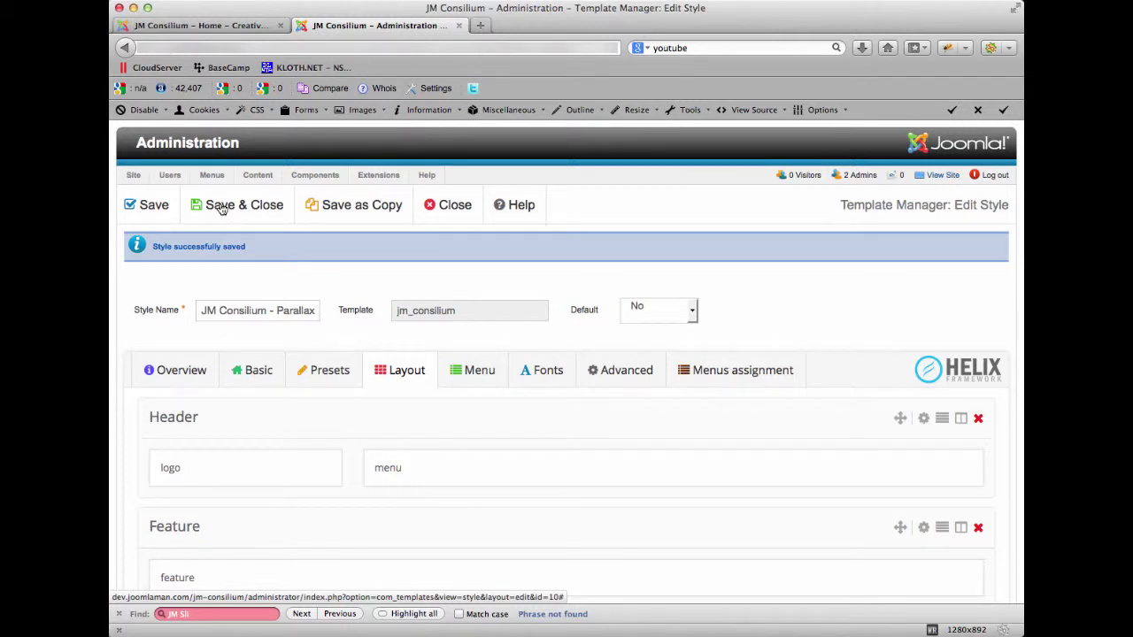
{"action": "left_click", "coordinate": [221, 206]}
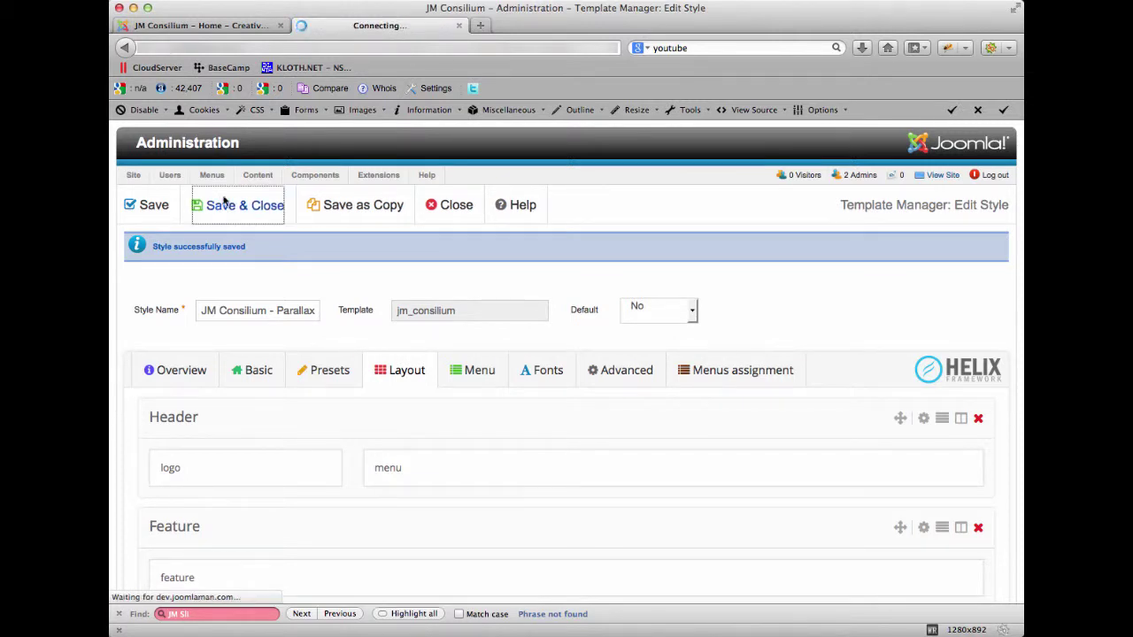
{"action": "left_click", "coordinate": [221, 27]}
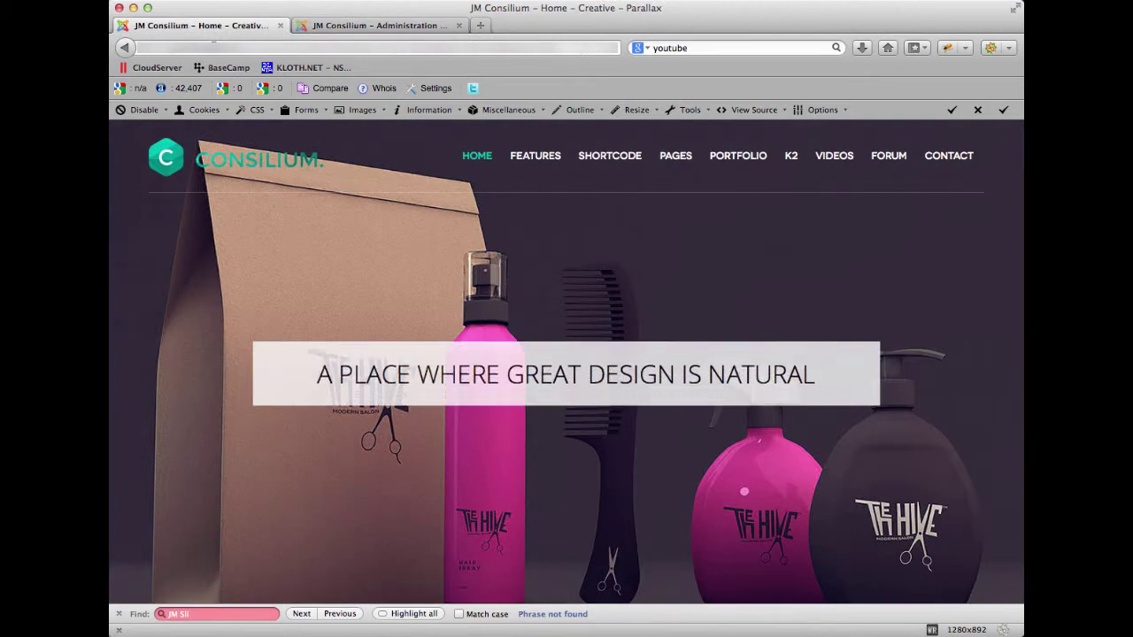